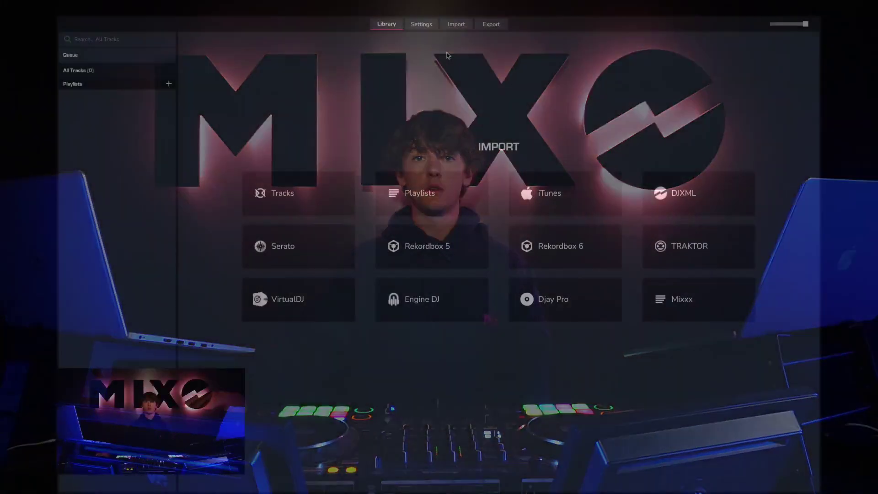
Step: Choose a Traktor import with Import Everything unchecked and only UK Rap selected
left_click(456, 26)
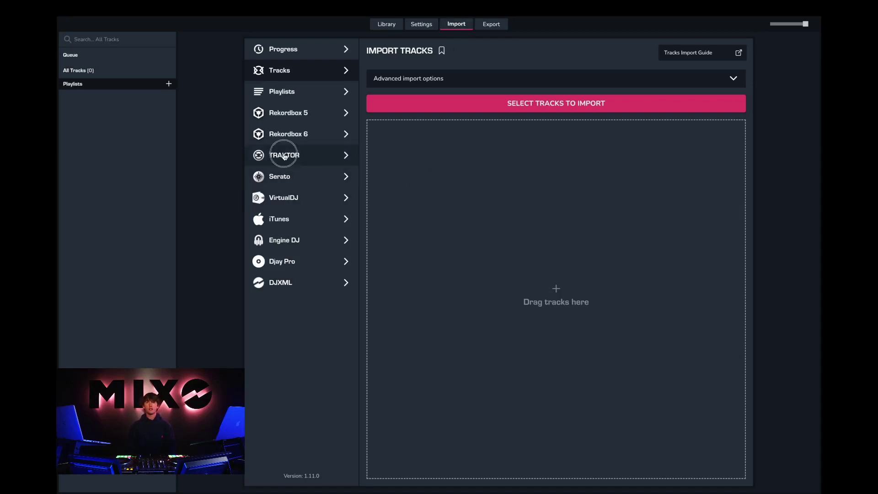
left_click(286, 156)
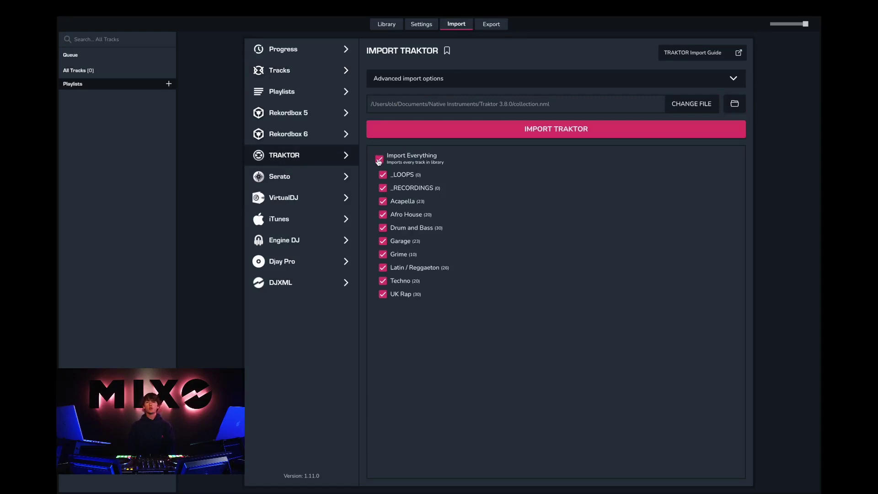
left_click(380, 159)
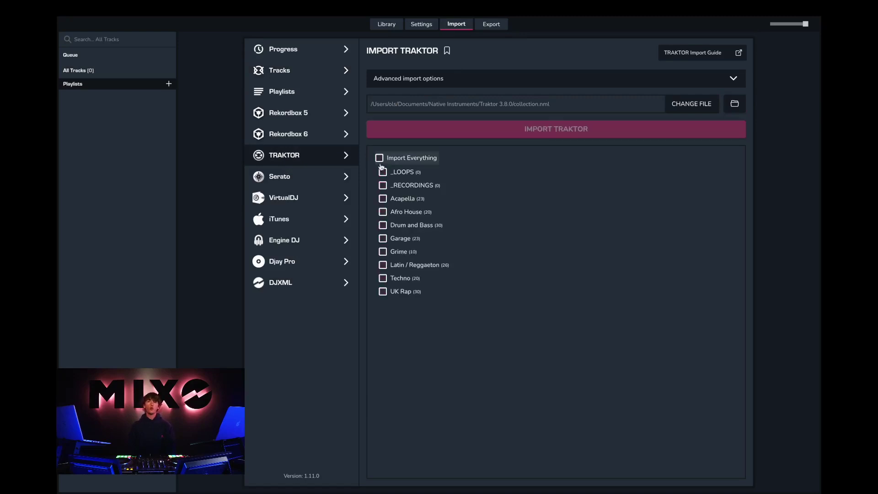
left_click(383, 291)
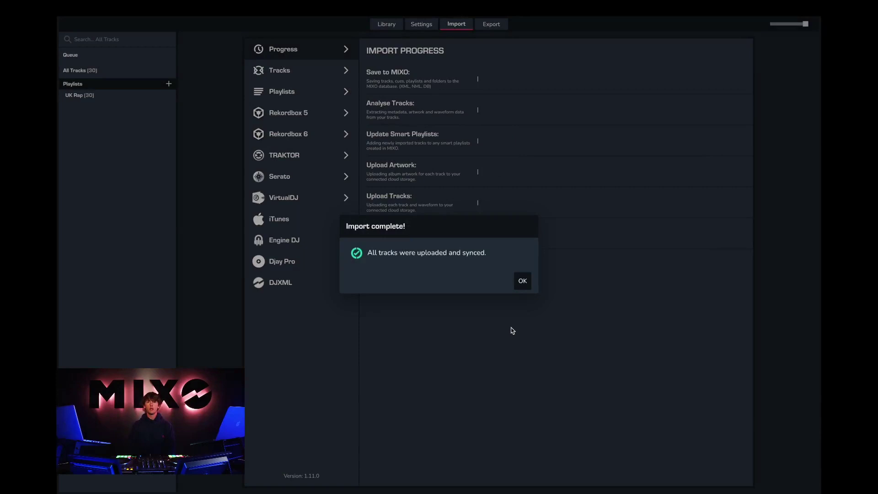
Step: Acknowledge the import of 30 tracks and show the UK Rap playlist in the library
left_click(523, 281)
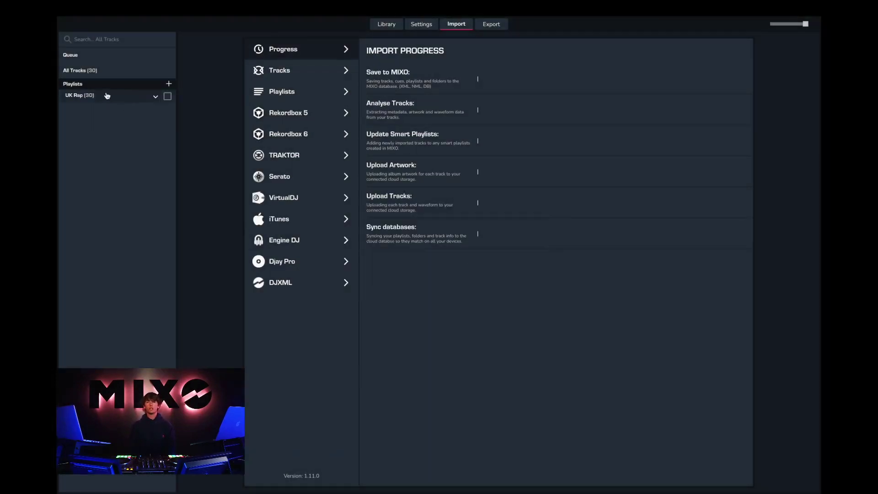
left_click(99, 98)
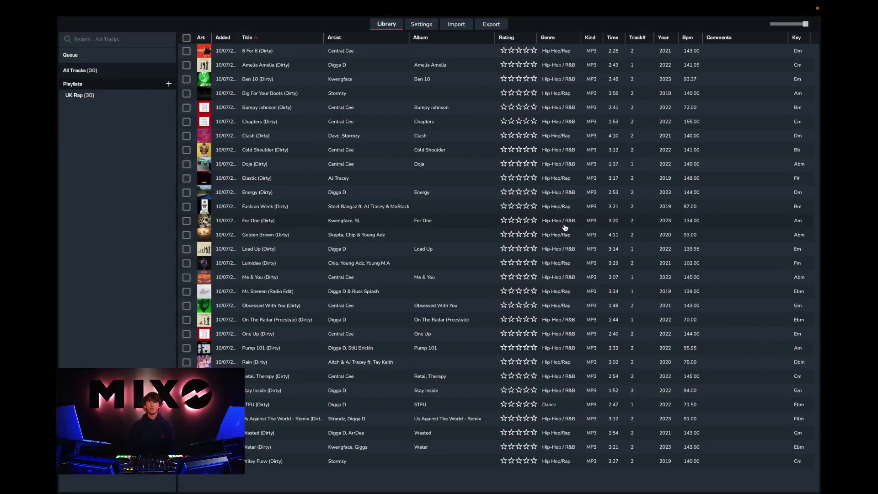
Step: Run MIXO's Rekordbox XML export, selecting Rekordbox as the export target
left_click(492, 24)
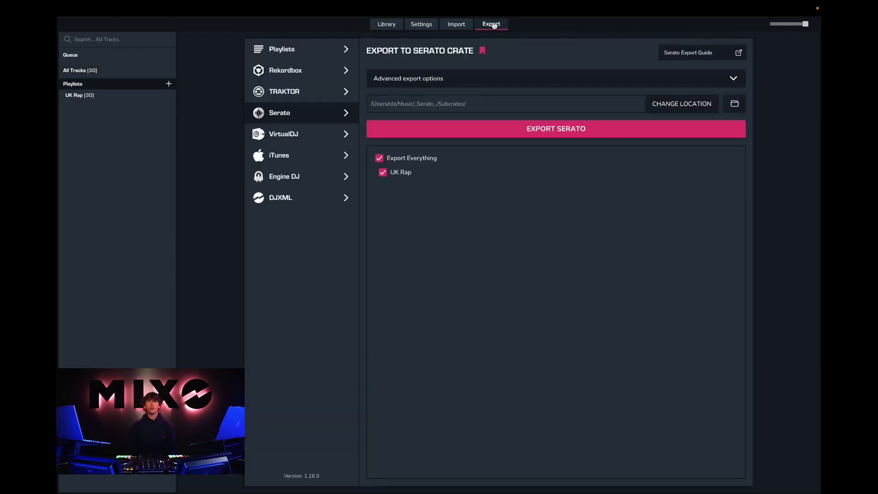
left_click(275, 72)
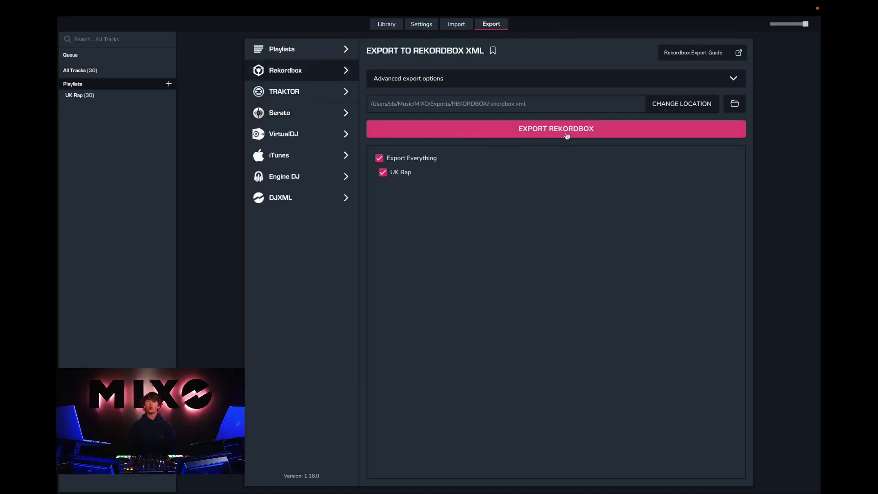
left_click(542, 132)
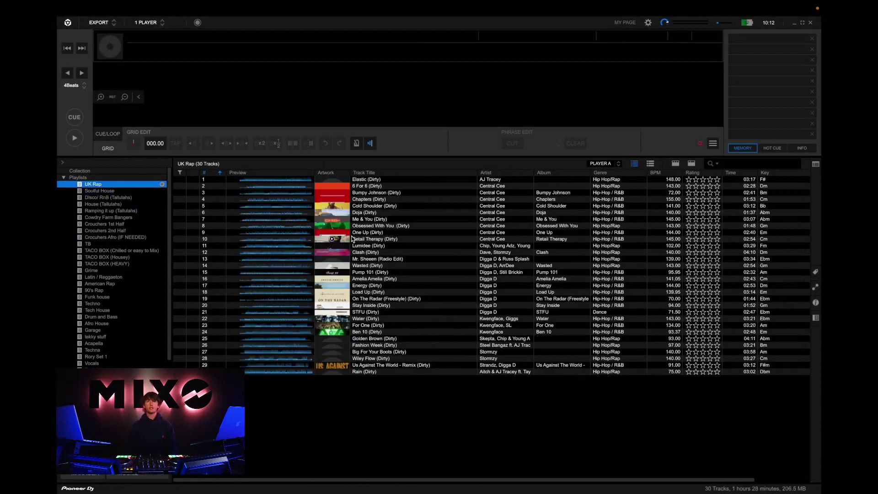
Step: Load Doja (Dirty) onto the Rekordbox deck and start playback
double_click(362, 215)
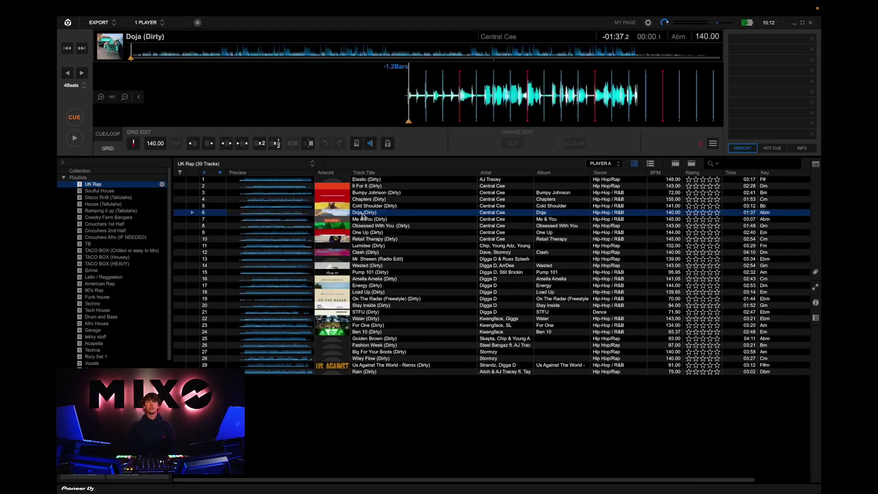
key("space")
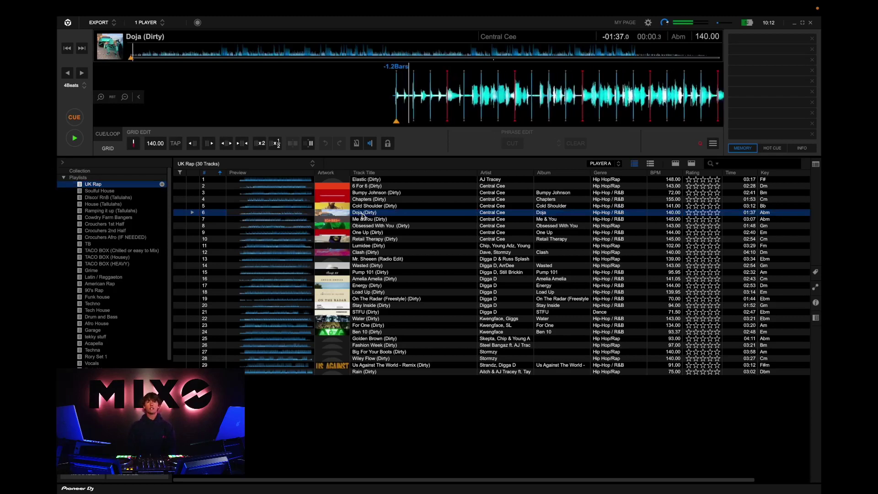